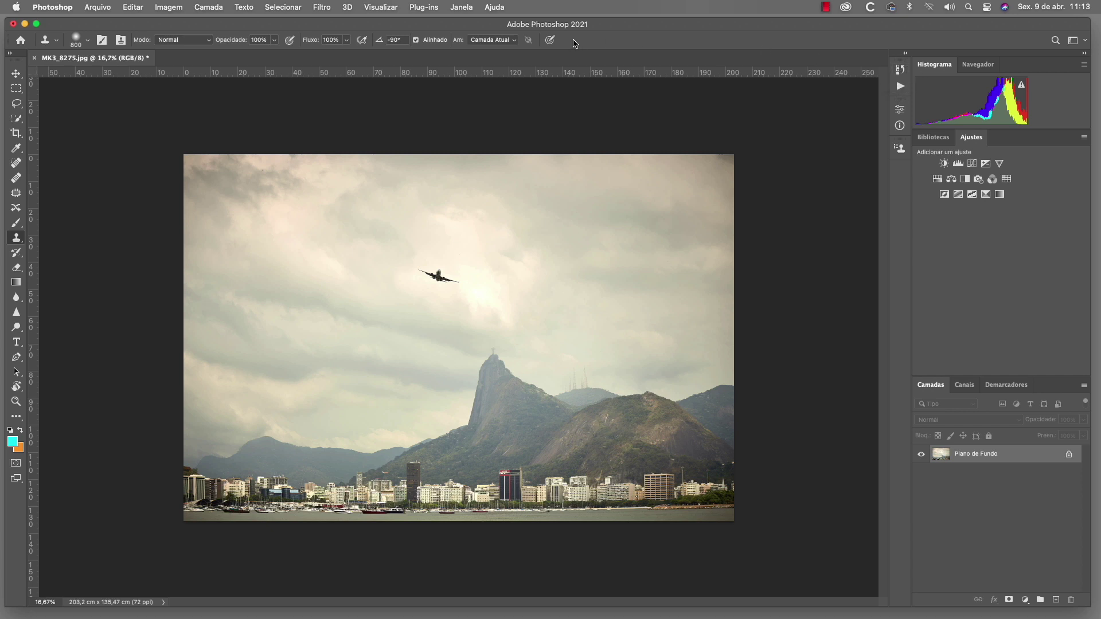
- Reset the Fotografia workspace to its default layout
left_click(463, 8)
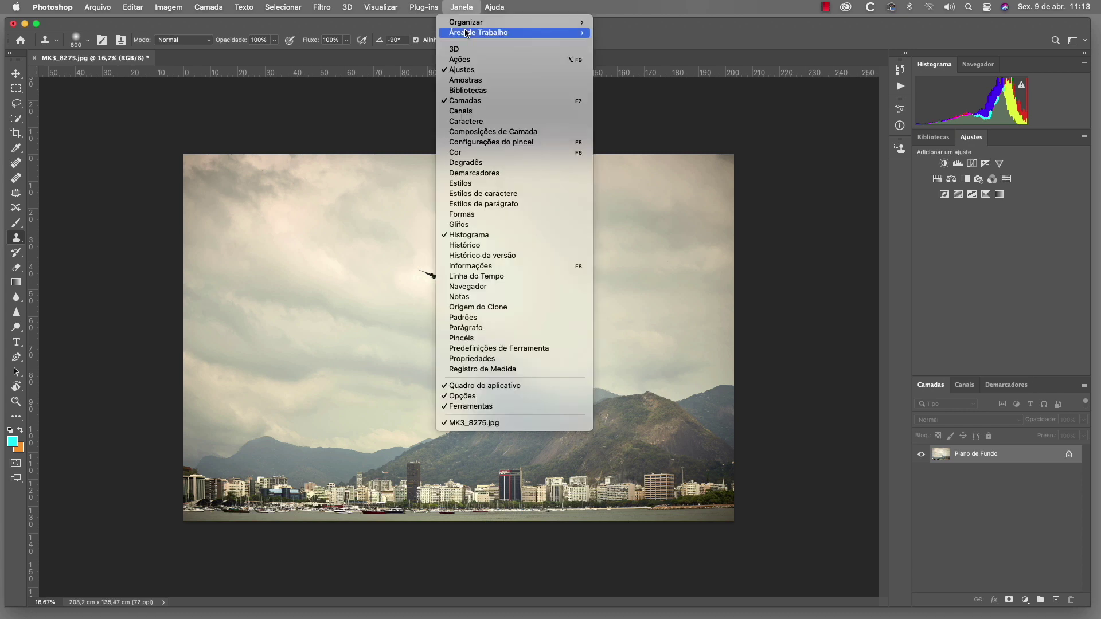
mouse_move(465, 33)
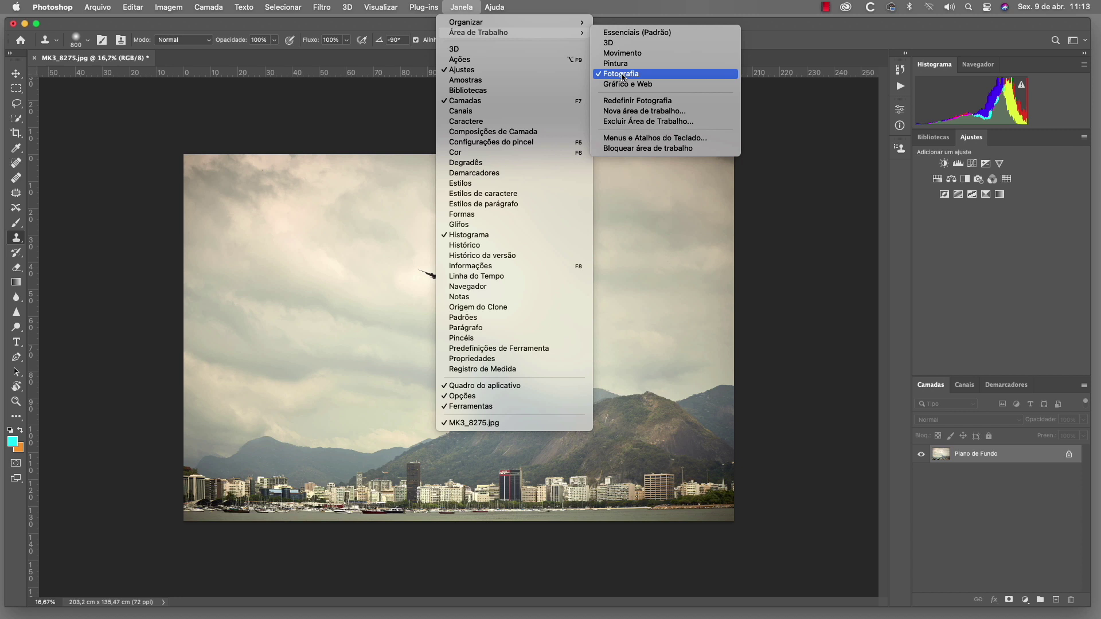
left_click(652, 103)
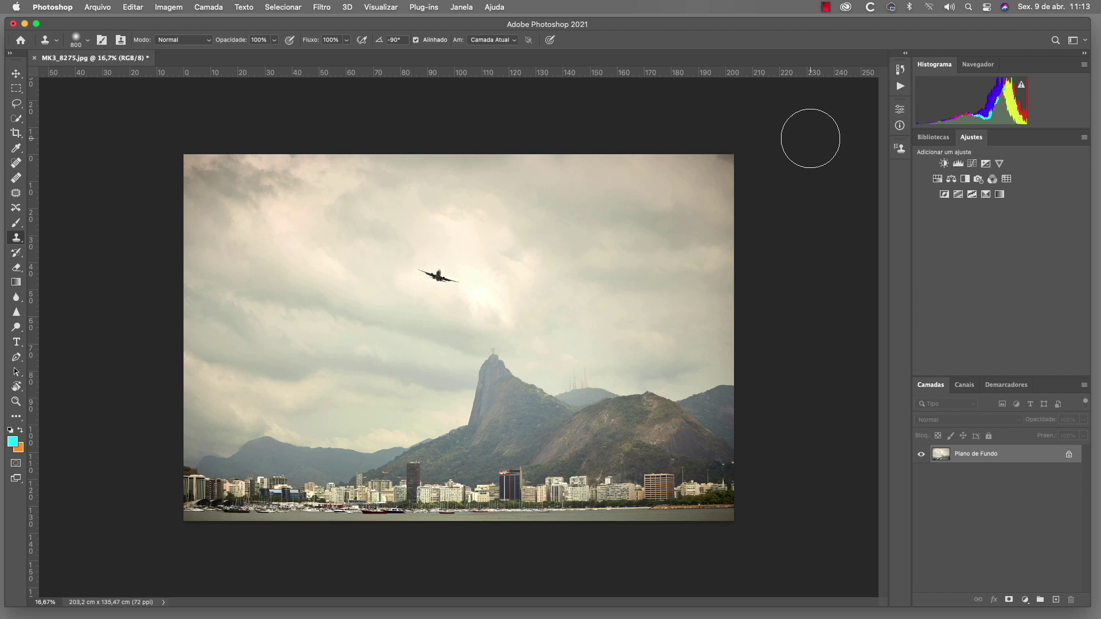
- Revert the photo to its opening snapshot, MK3_8275.jpg, in the history
left_click(901, 70)
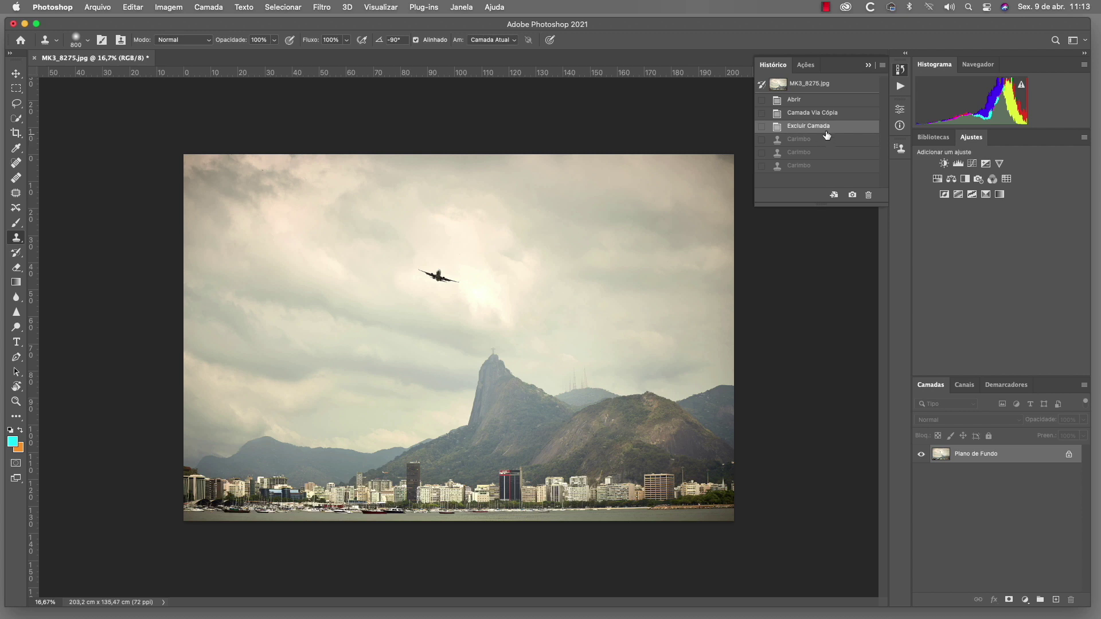
left_click(835, 86)
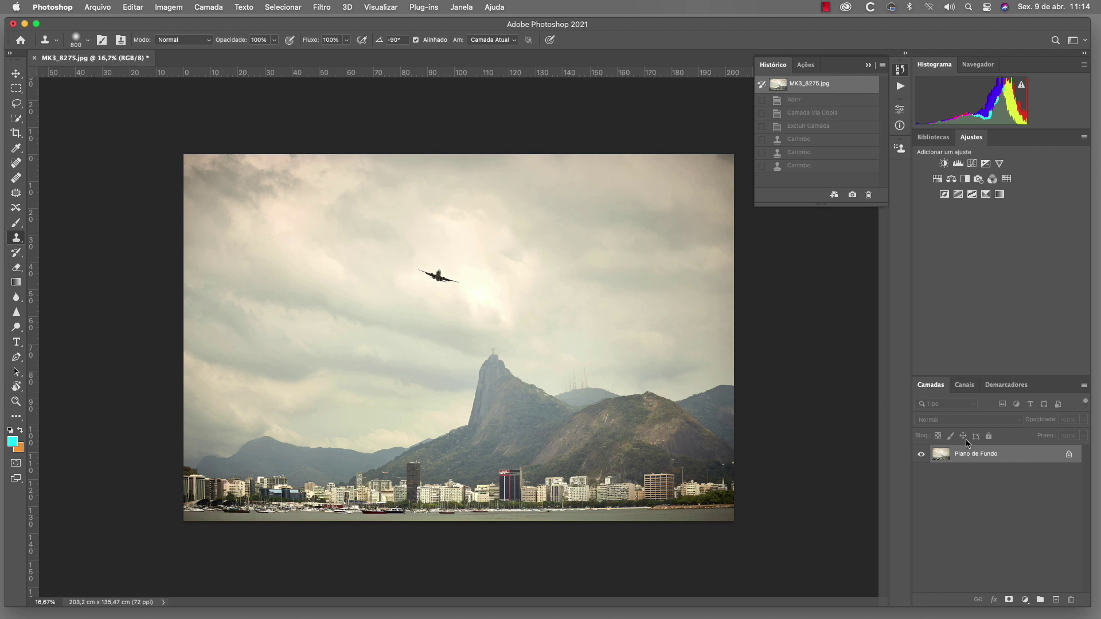
left_click(900, 69)
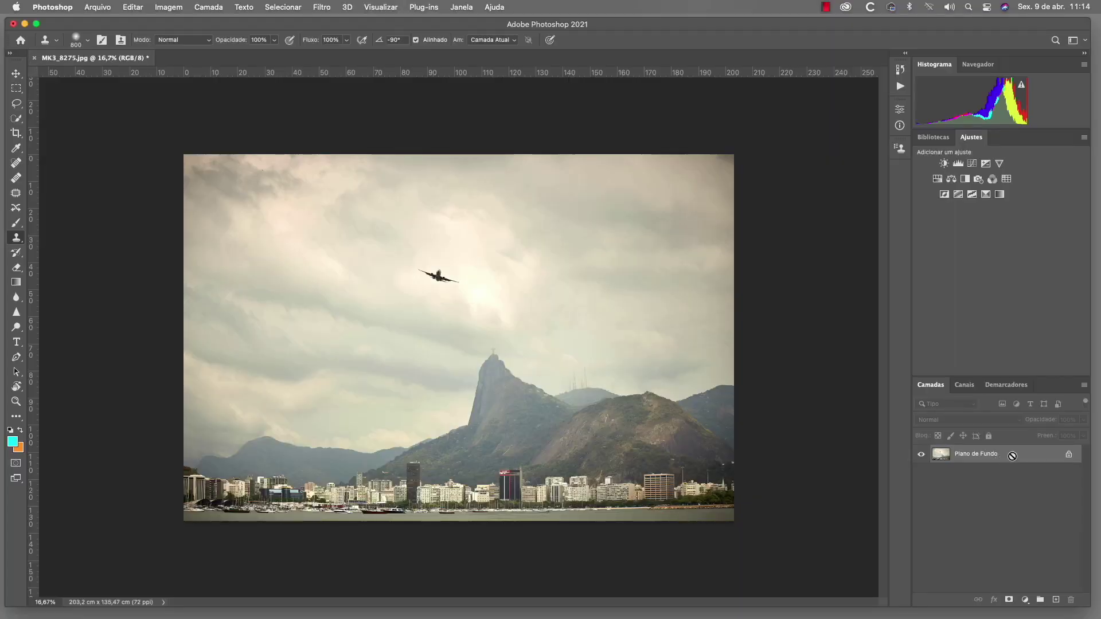
- Duplicate the background layer, reduce the Clone Stamp brush to 600, and cover the airplane with sky sampled from its left
key("super+j")
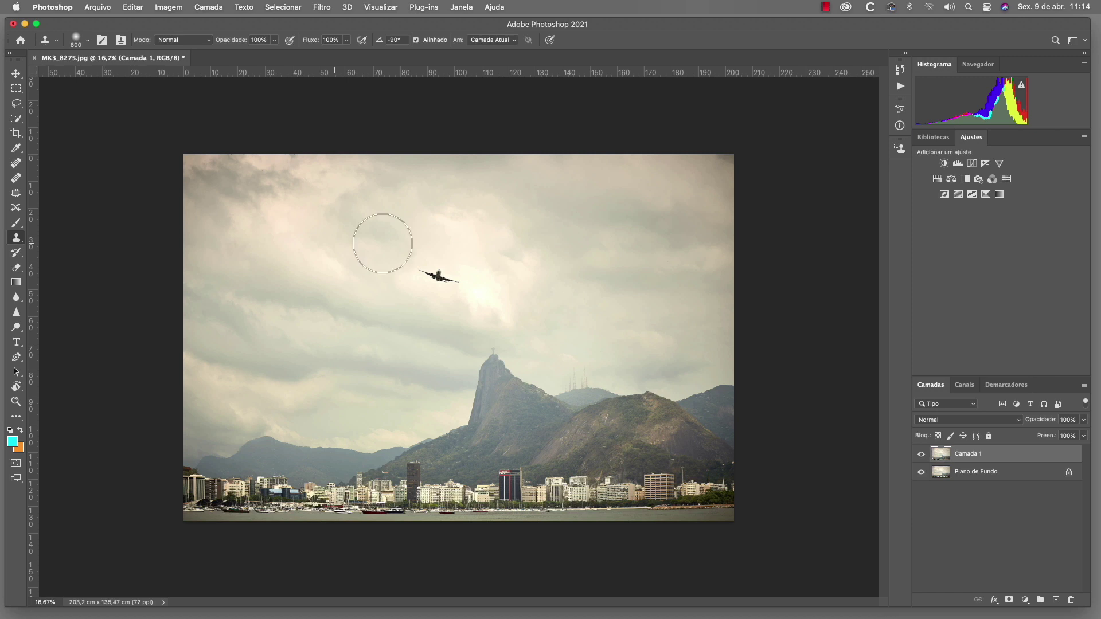
key("s")
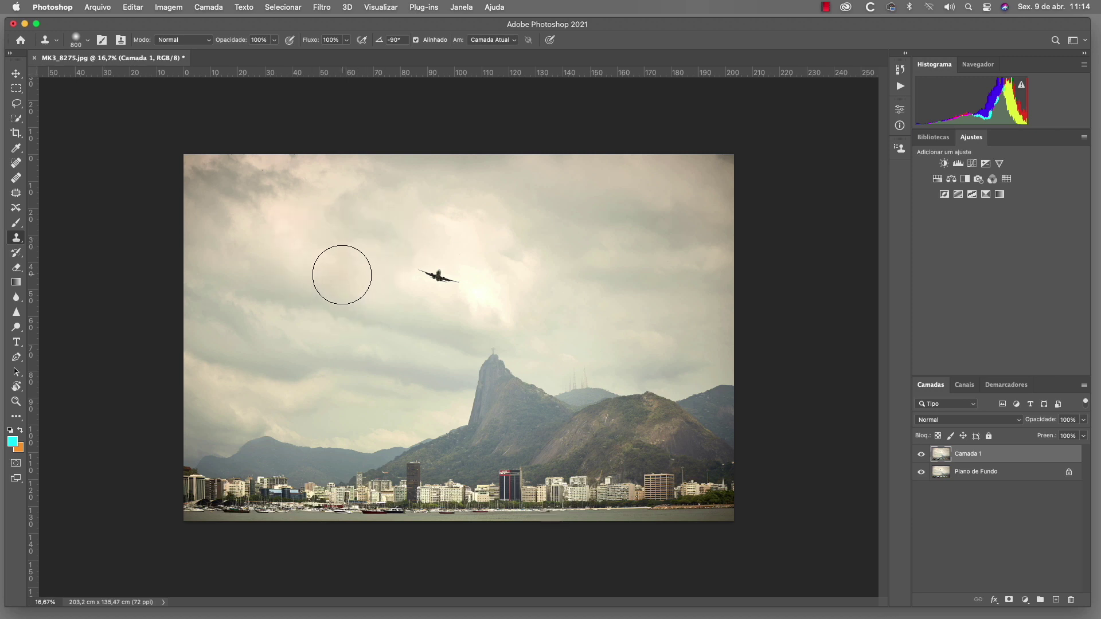
key("bracketleft")
key("bracketleft")
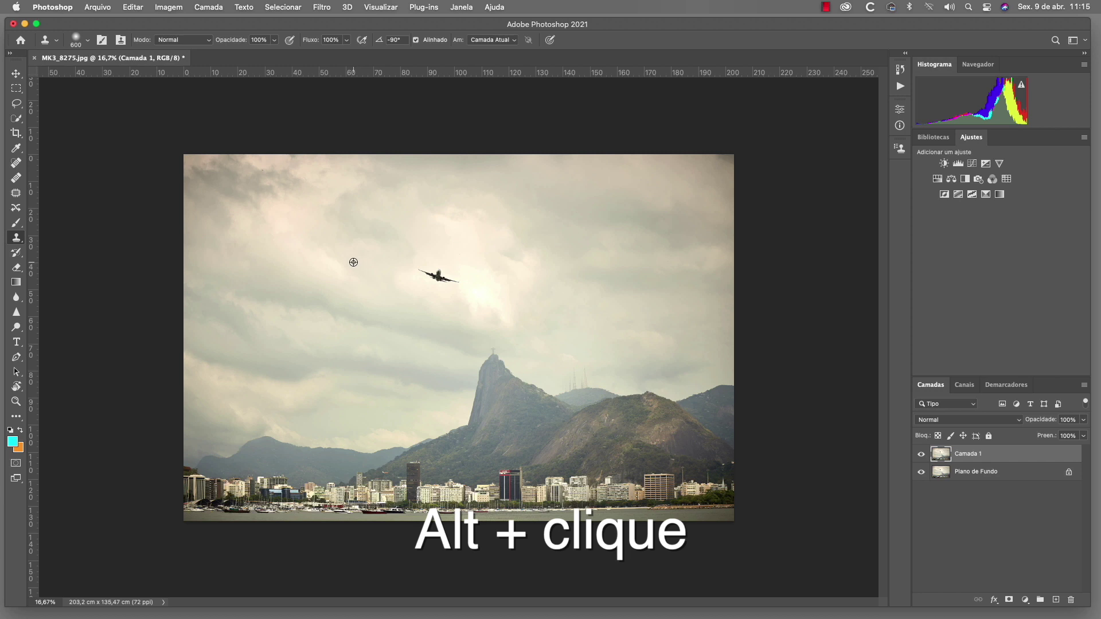
left_click(353, 262, "alt")
left_click(424, 271)
left_click_drag(424, 272, 450, 278)
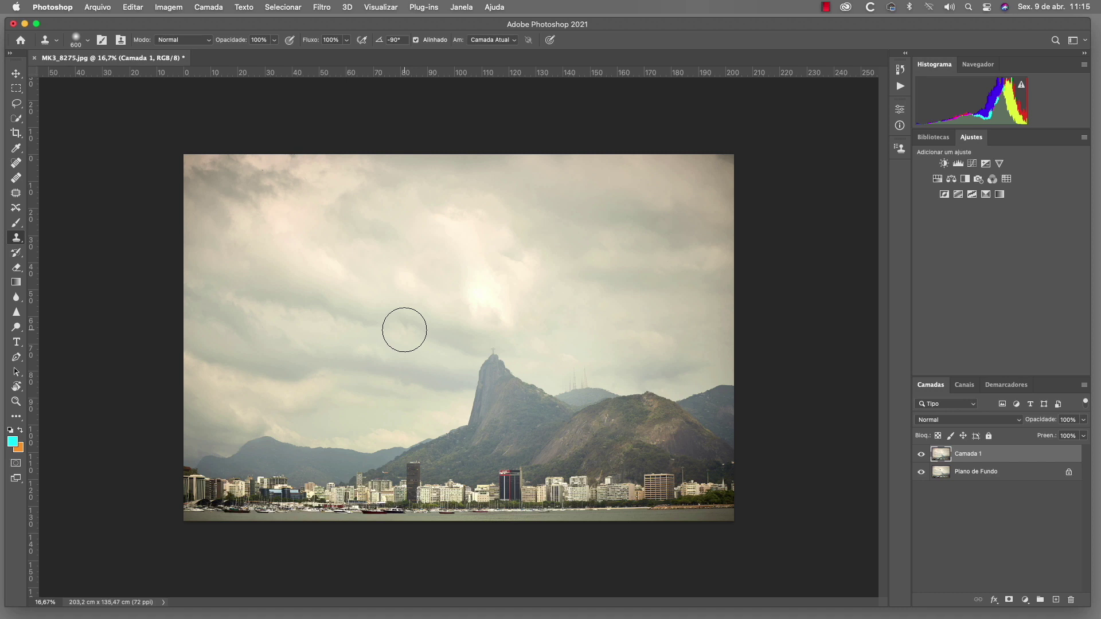
- Hide and show the retouched Camada 1 to compare it with the original, and delete that layer
left_click(921, 455)
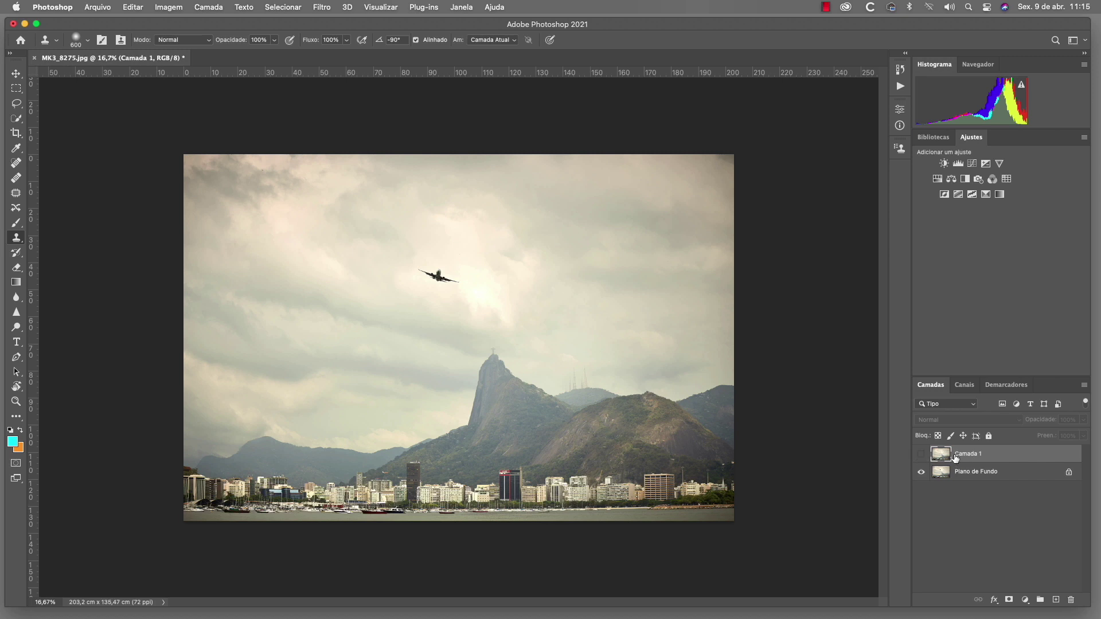
left_click(921, 454)
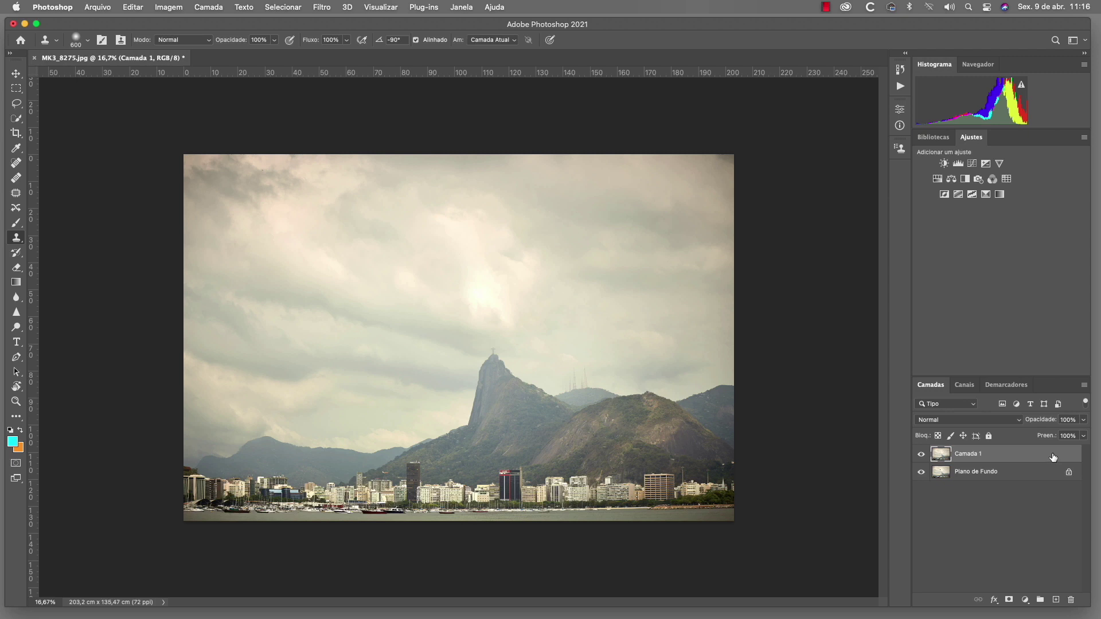
left_click_drag(1054, 457, 1070, 599)
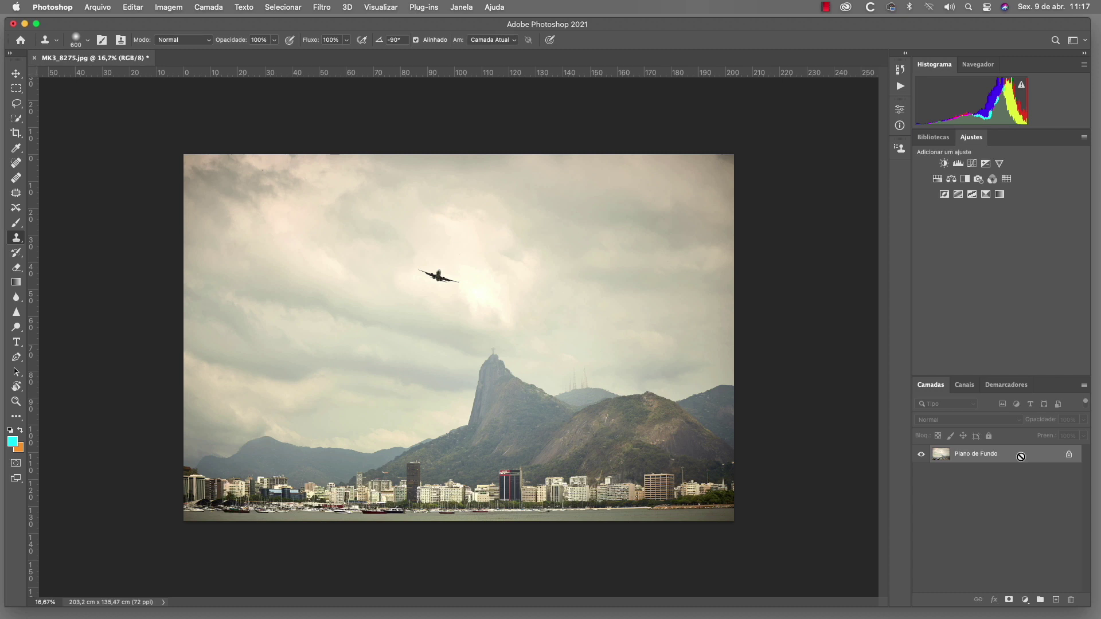
- Duplicate the background layer and clone the airplane into the sky to the left of the original
key("super+j")
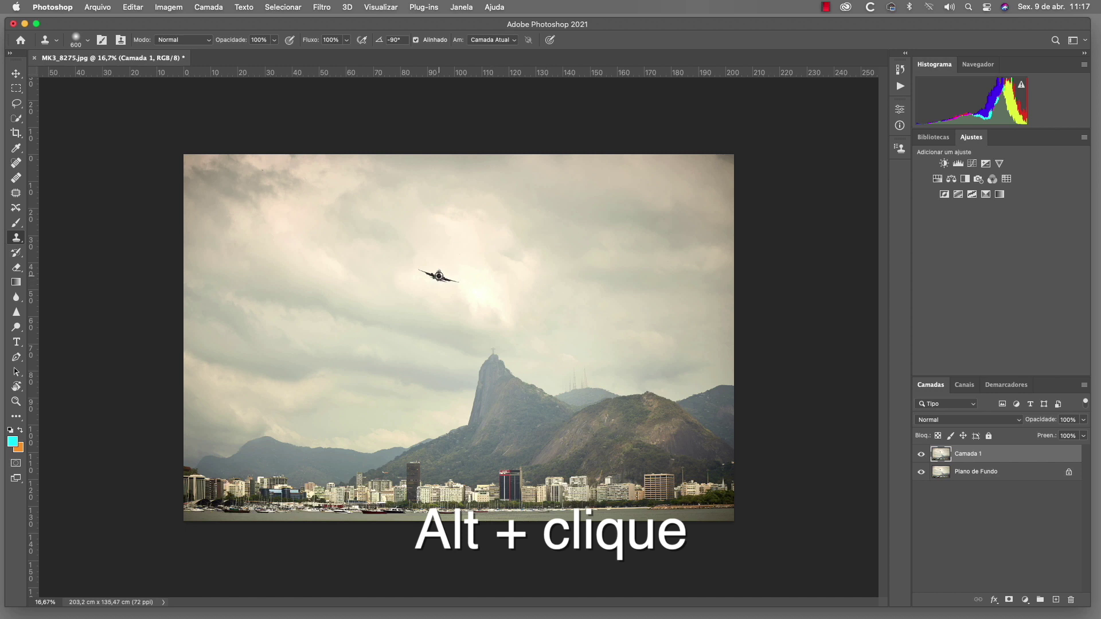
left_click(439, 275, "alt")
left_click(392, 287)
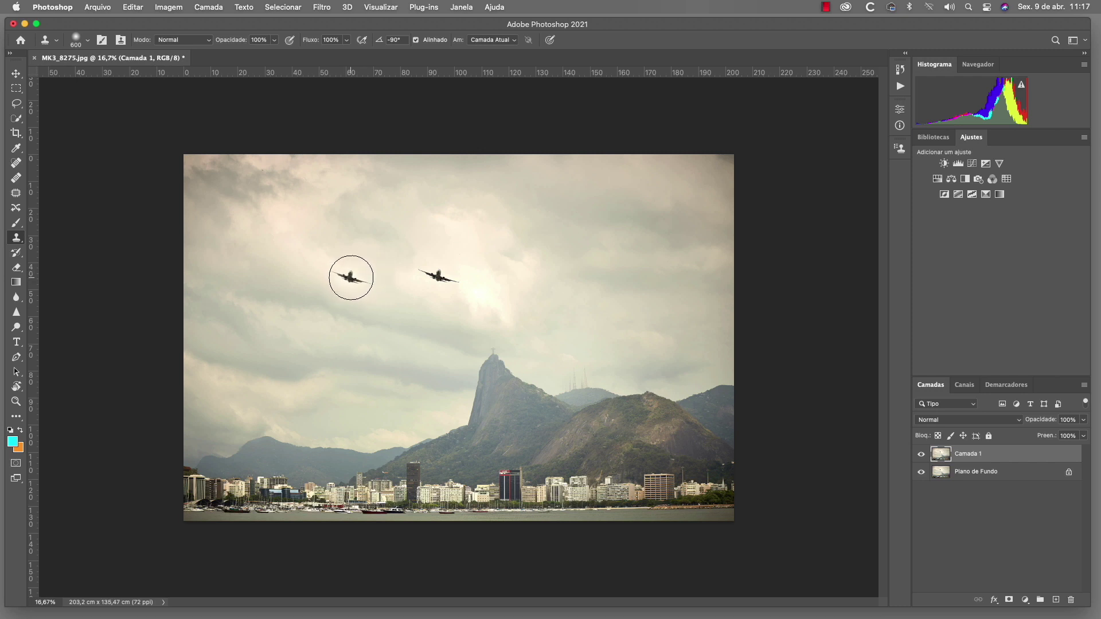
left_click(353, 278)
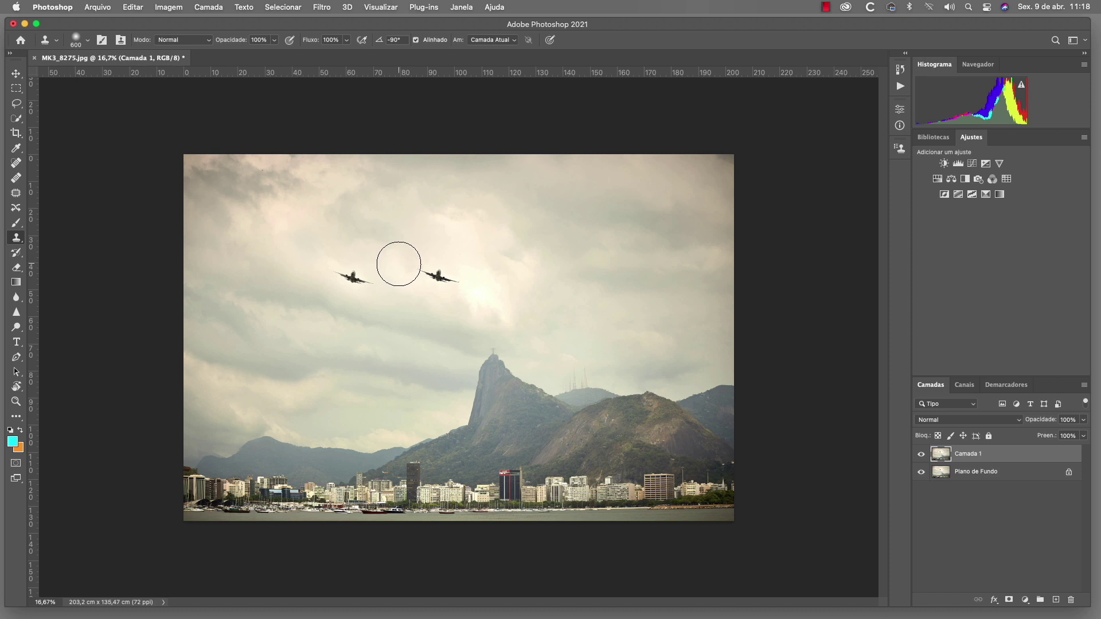
- Resample the airplane with the Clone Stamp and place more copies above-left and right of the original
left_click(437, 277, "alt")
left_click(367, 231)
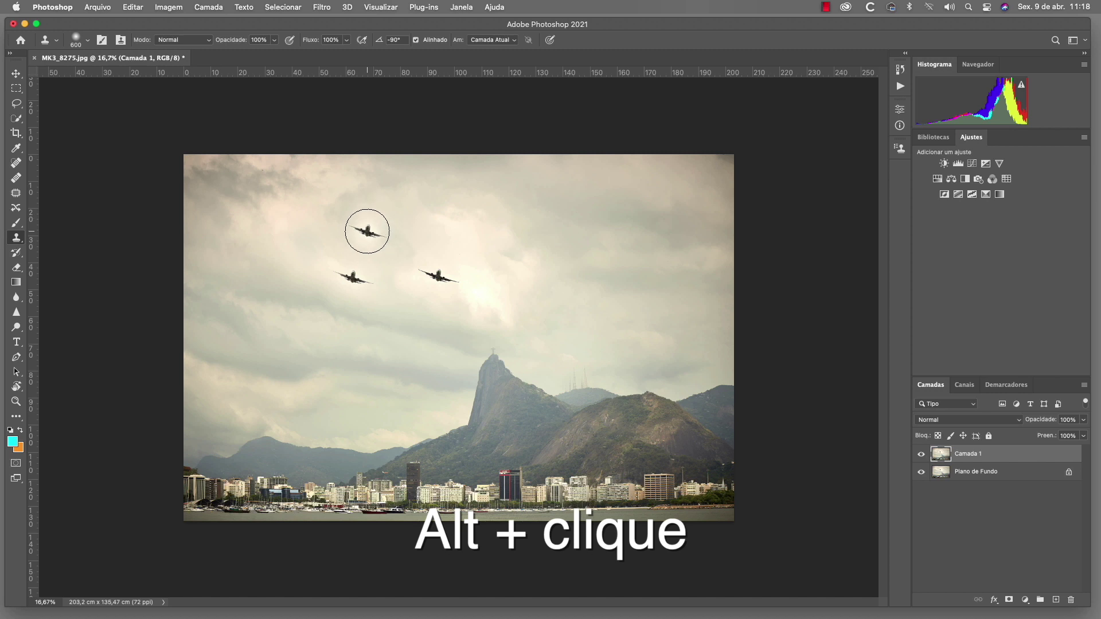
left_click(384, 243)
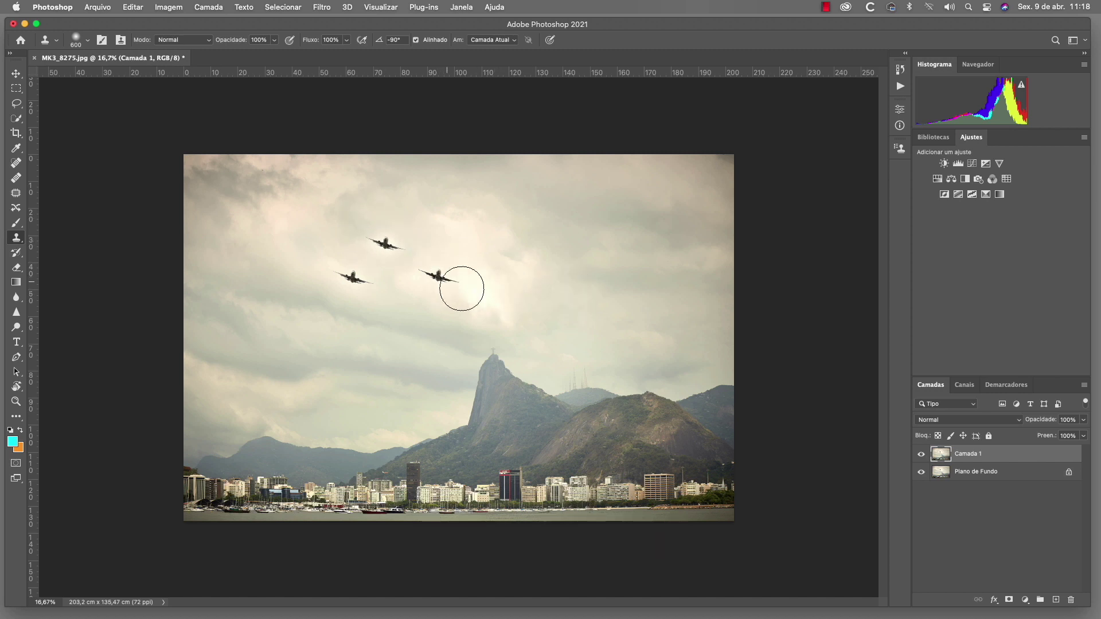
left_click(550, 295)
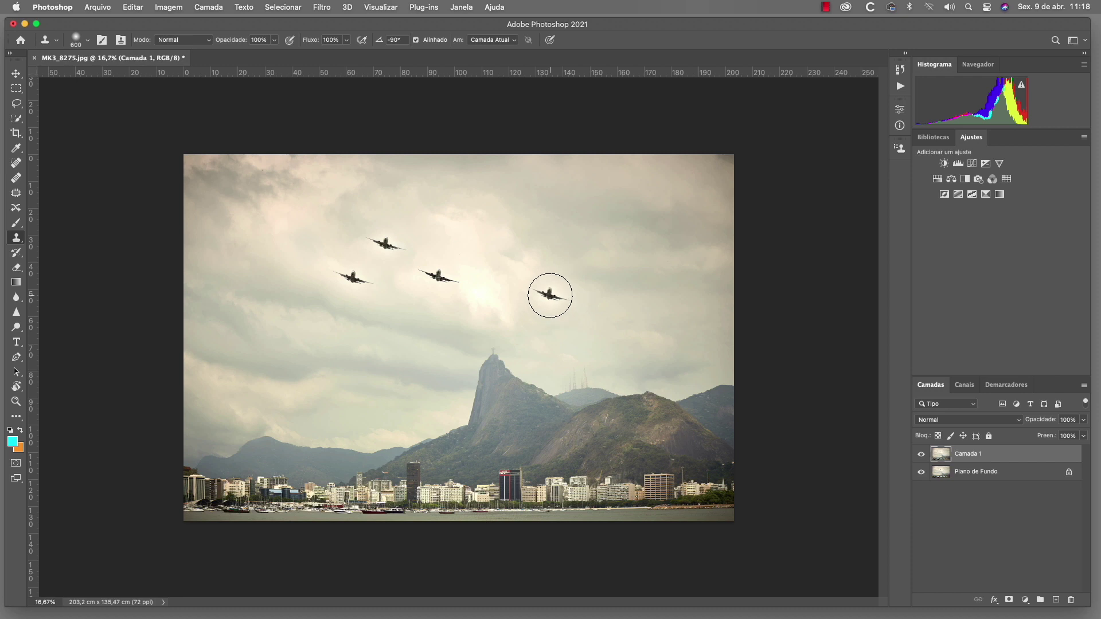
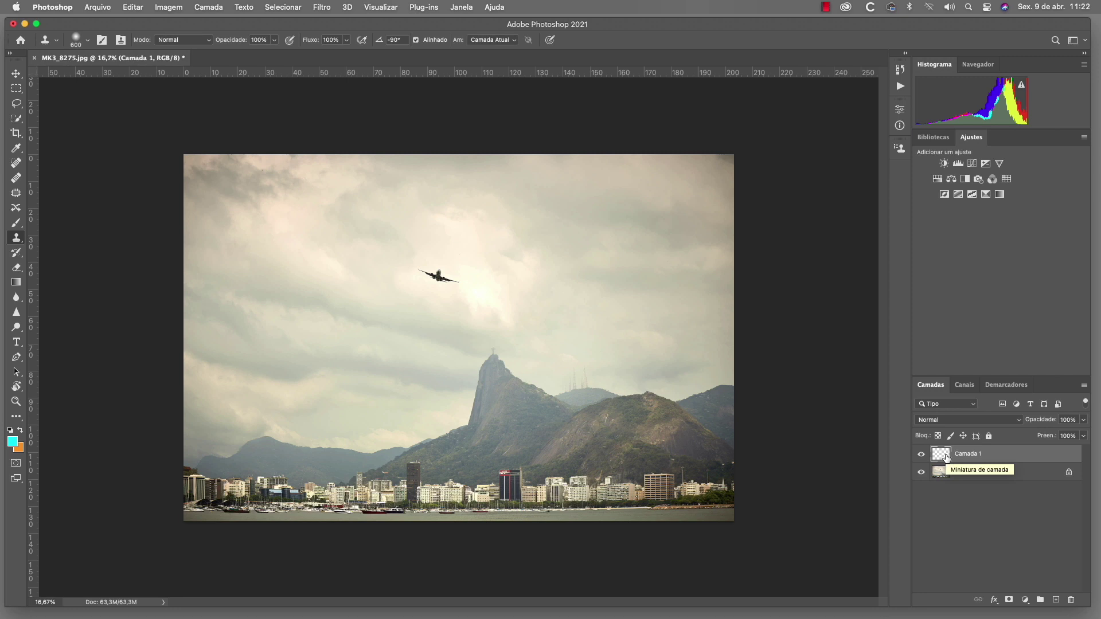
- Hide the background layer to inspect the contents of Camada 1 alone, and show it again
left_click(922, 473)
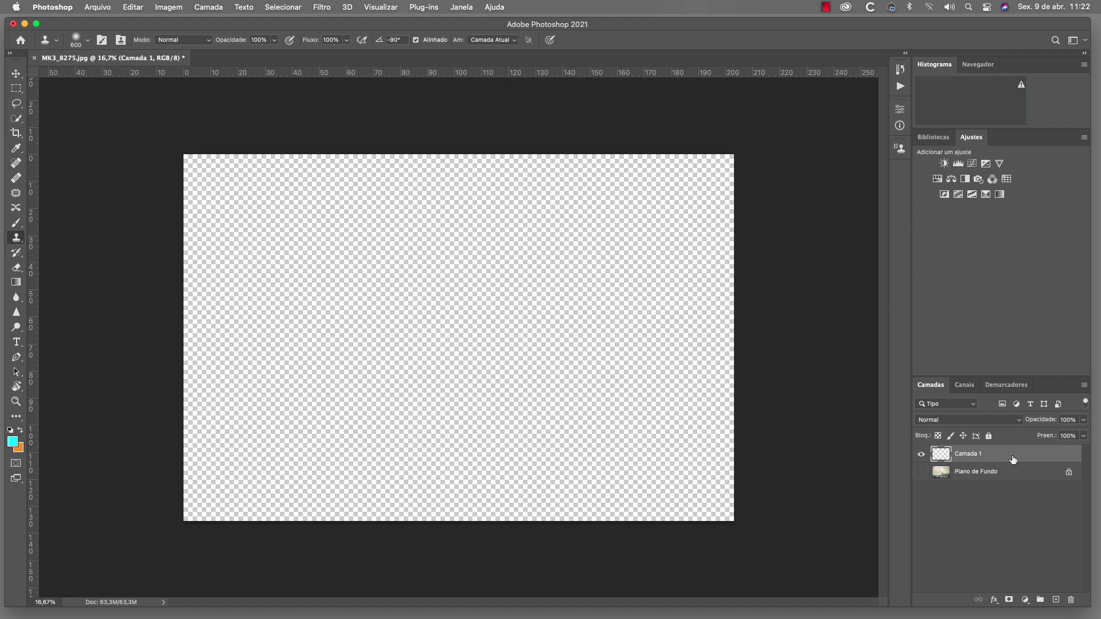
left_click(922, 473)
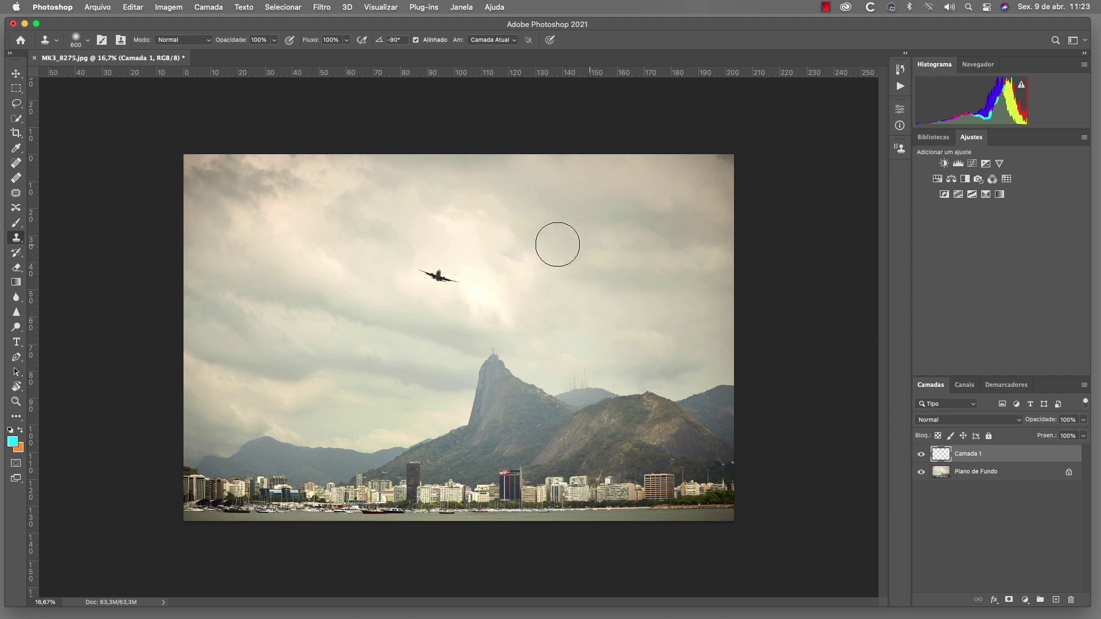
- Set the Clone Stamp to sample At/Ab and paint sky over the airplane on the empty Camada 1
left_click(343, 241, "alt")
left_click(515, 44)
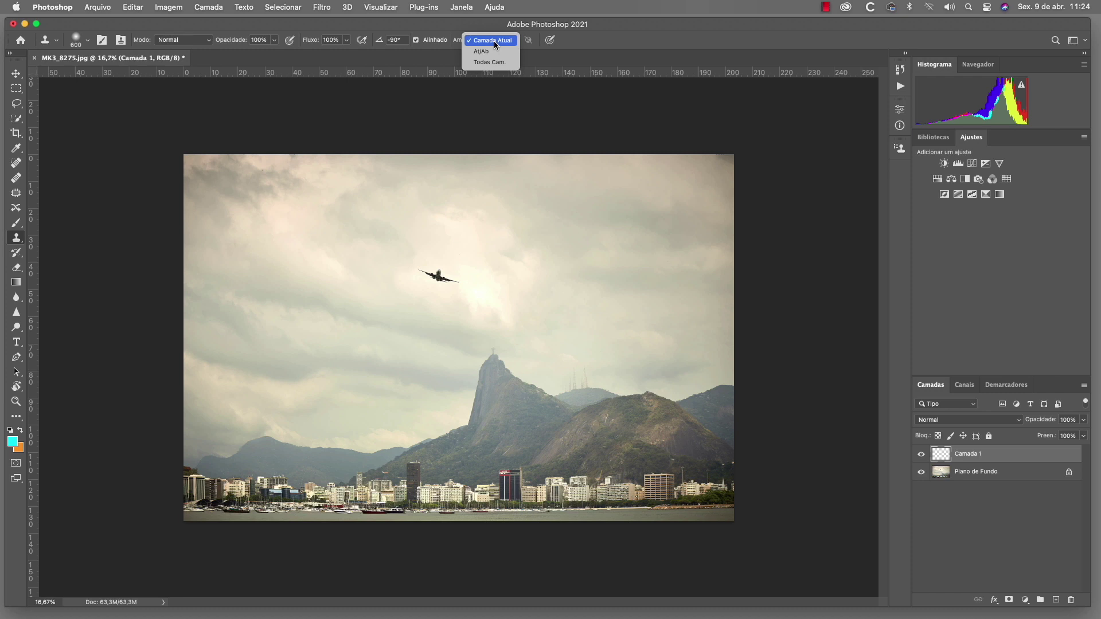
left_click(990, 459)
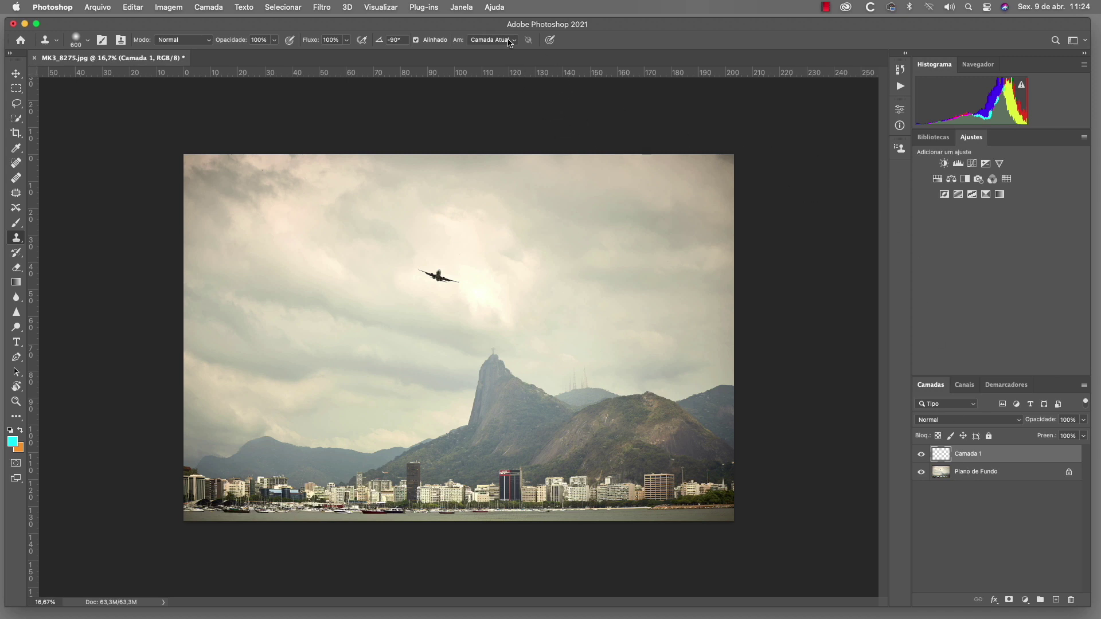
left_click(509, 40)
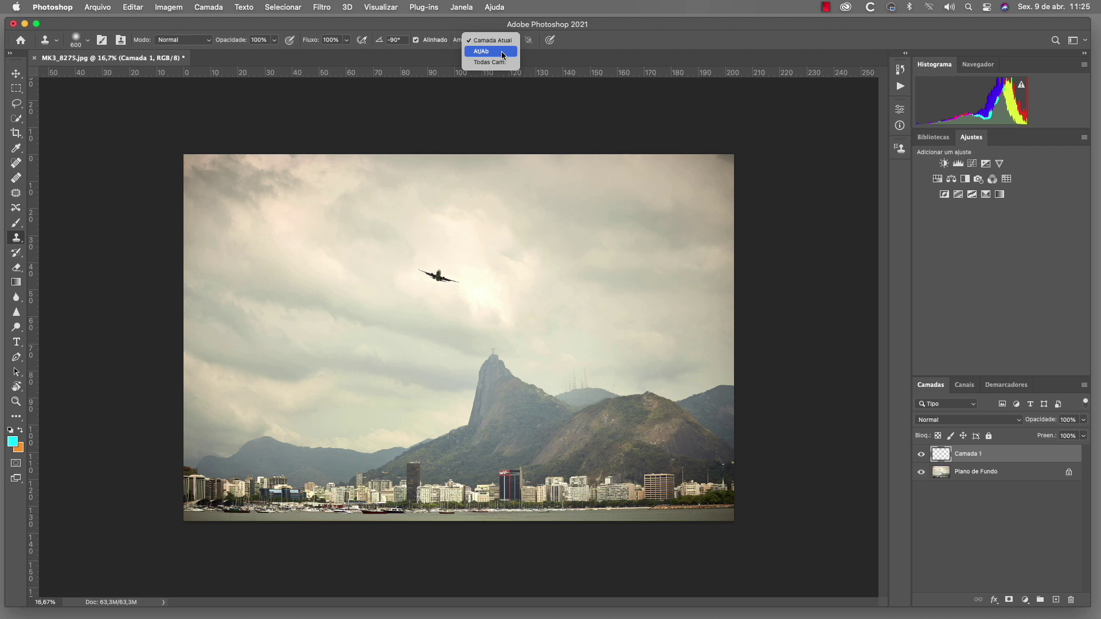
left_click(503, 52)
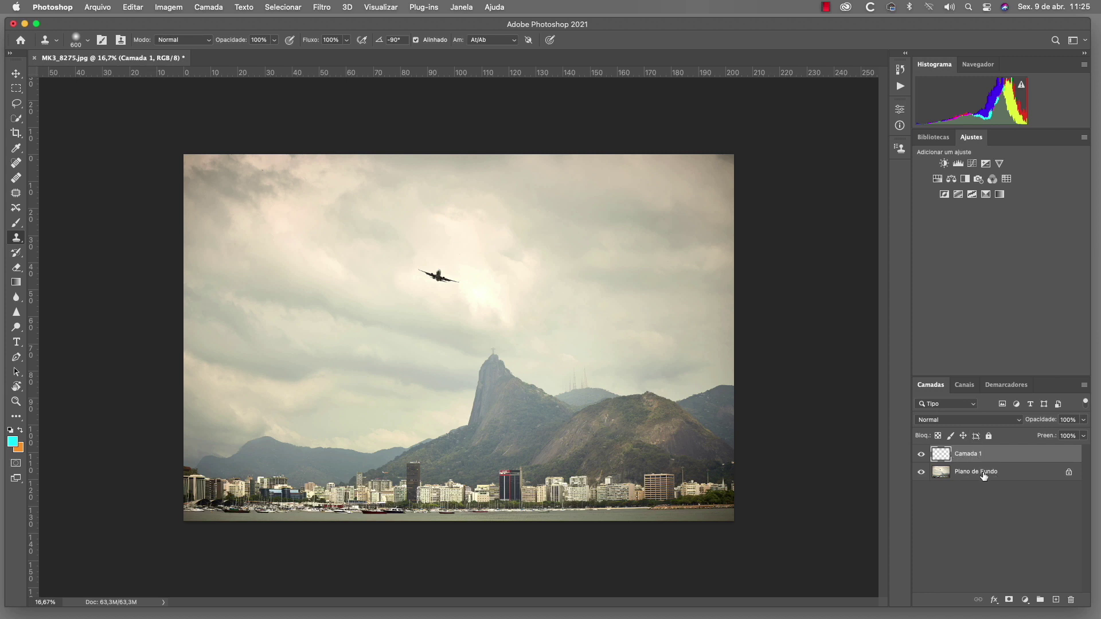
left_click_drag(427, 270, 459, 282)
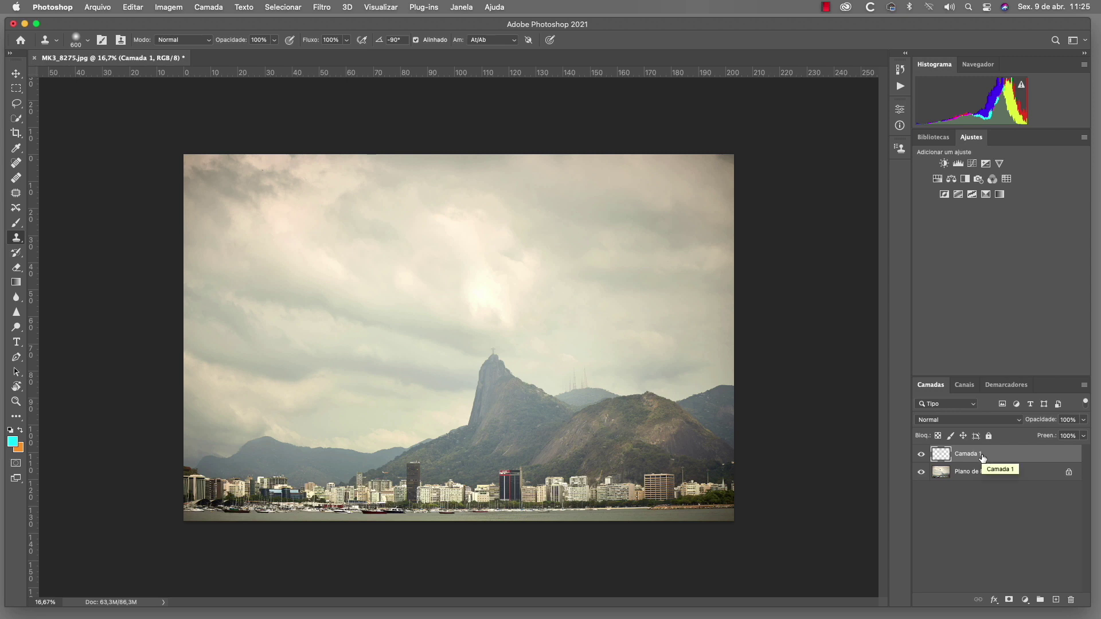
- Hide the background layer to inspect the cloned sky patch on Camada 1, and restore its visibility
left_click(920, 472)
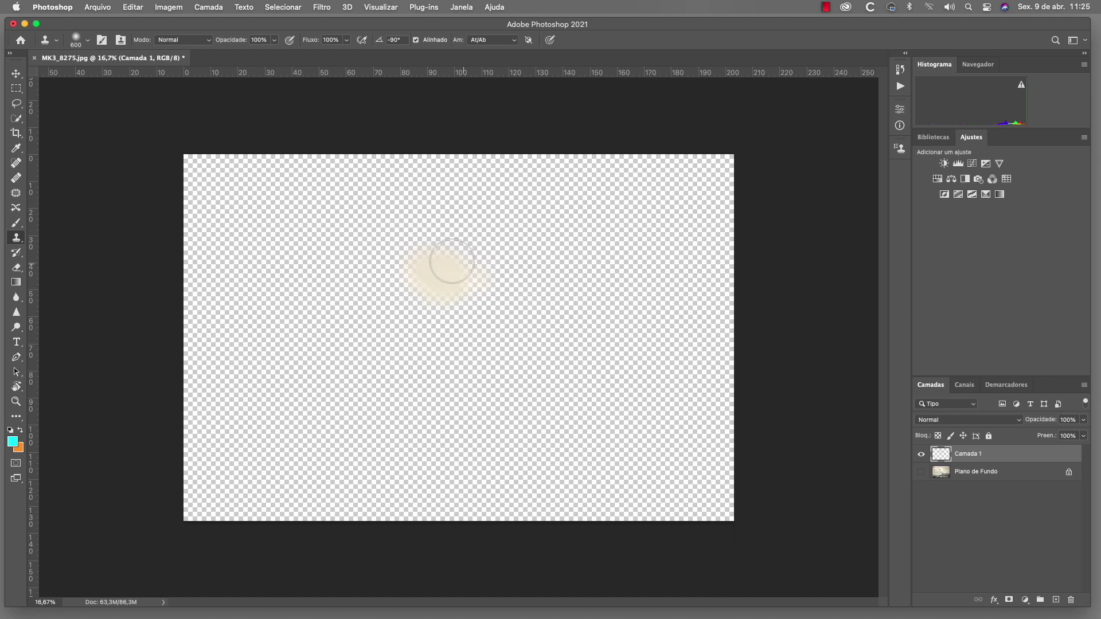
left_click(921, 472)
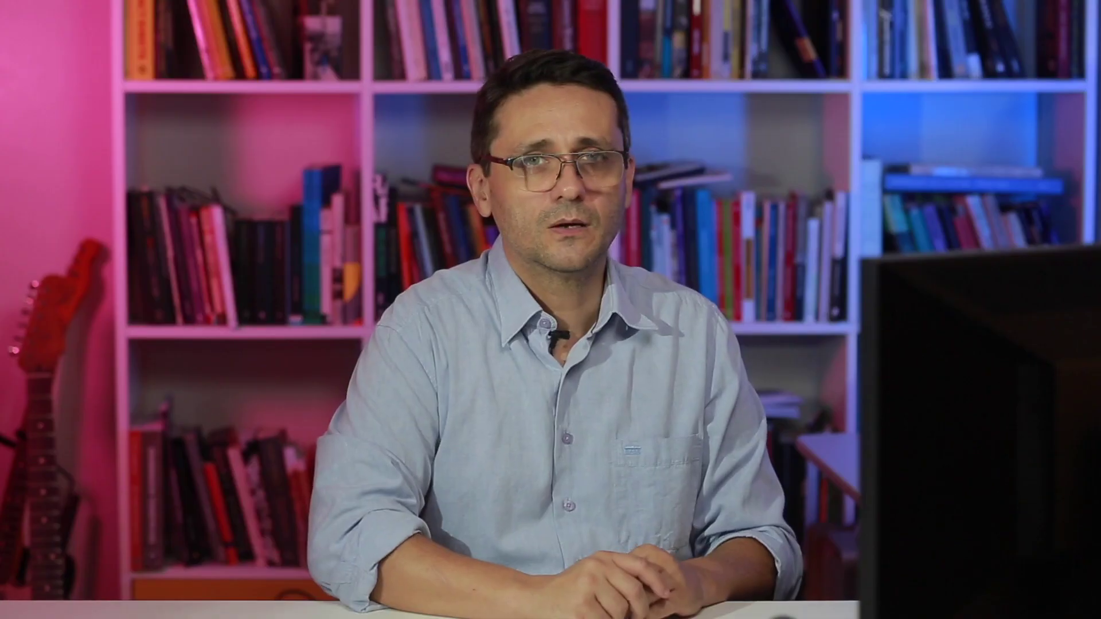